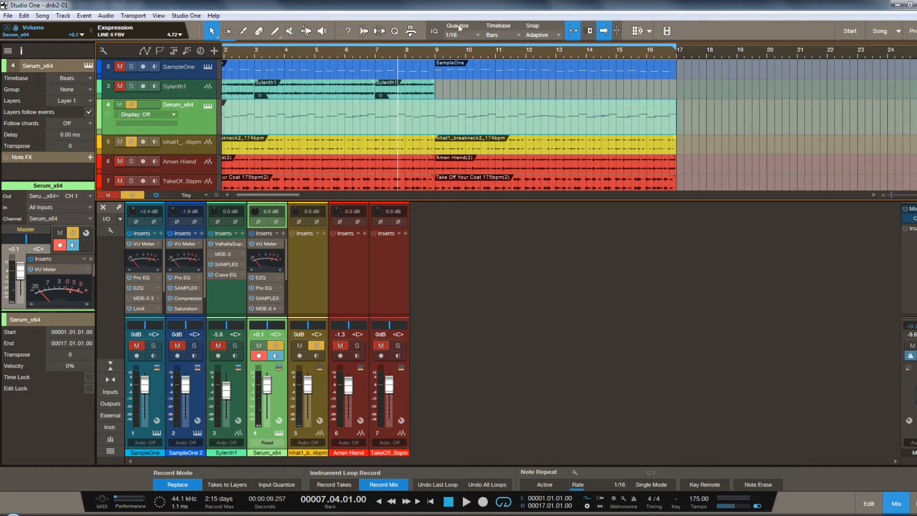
- Open the Pro EQ insert on the Serum_x64 channel and set its HF frequency to 19.50 kHz during playback
{"action": "left_click", "coordinate": [263, 288]}
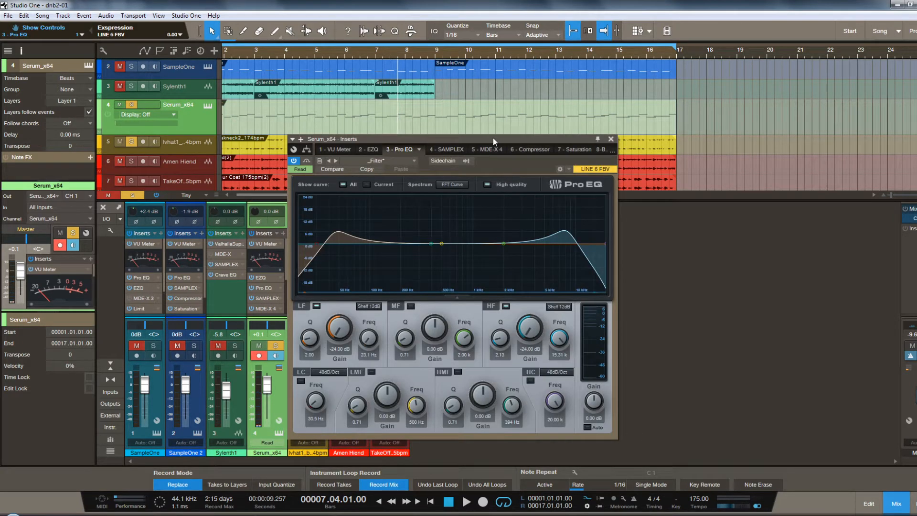
{"action": "left_click_drag", "start_coordinate": [493, 138], "coordinate": [497, 122]}
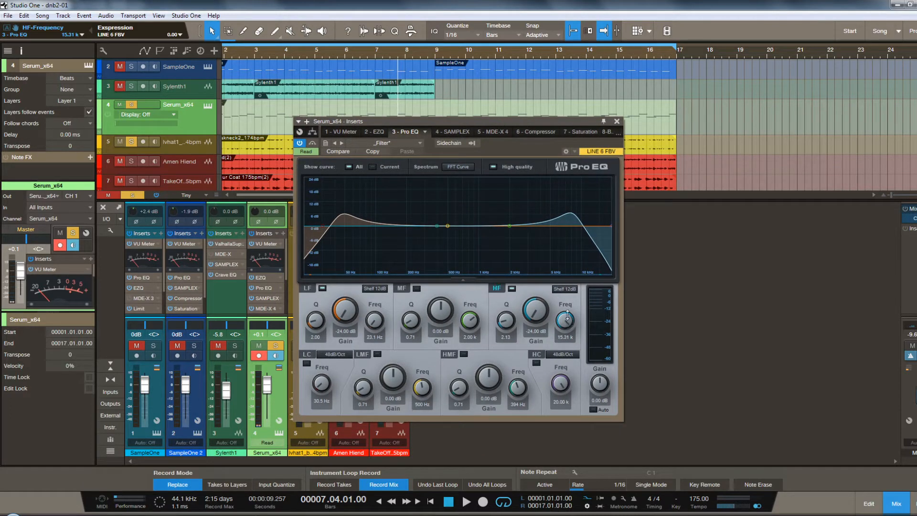
{"action": "left_click_drag", "start_coordinate": [567, 315], "coordinate": [577, 95]}
{"action": "left_click", "coordinate": [489, 55]}
{"action": "key", "text": "space"}
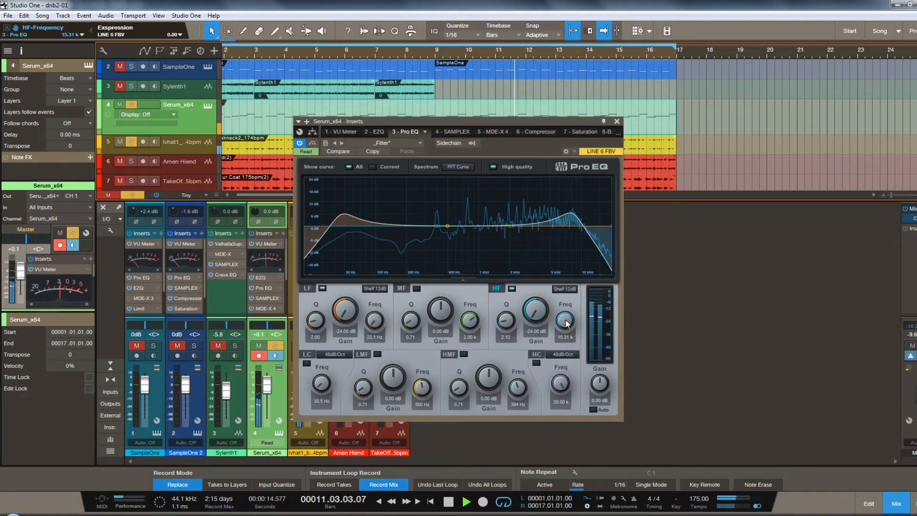
{"action": "left_click_drag", "start_coordinate": [567, 321], "coordinate": [570, 271]}
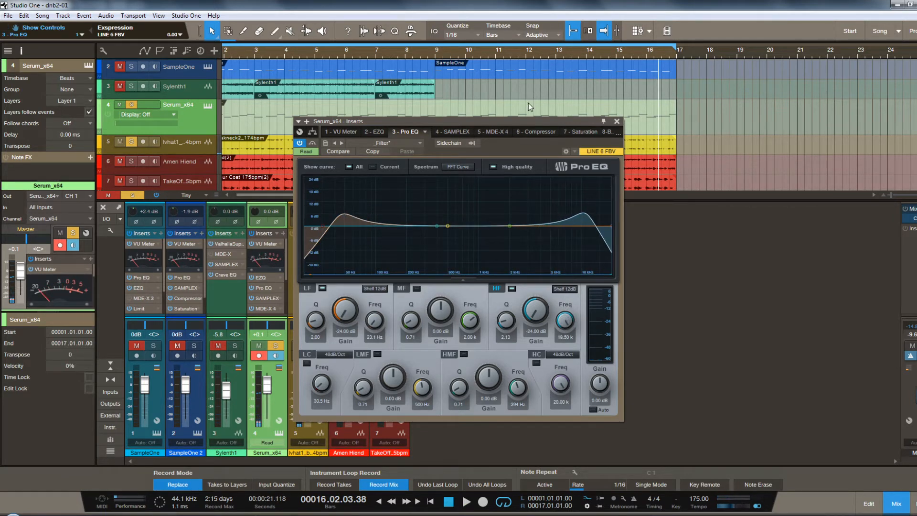
- Move the Pro EQ window down clear of the Serum_x64 track and set its automation mode to Latch
{"action": "left_click_drag", "start_coordinate": [533, 121], "coordinate": [543, 154]}
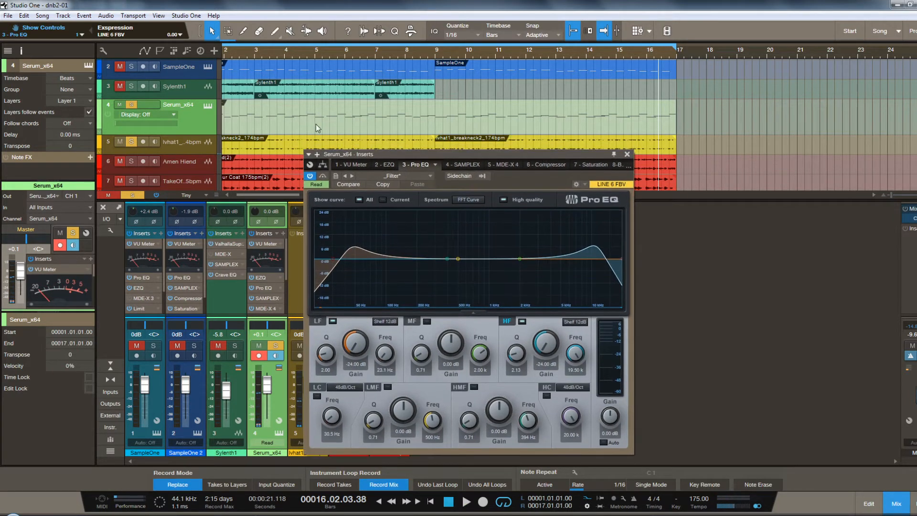
{"action": "left_click", "coordinate": [325, 185]}
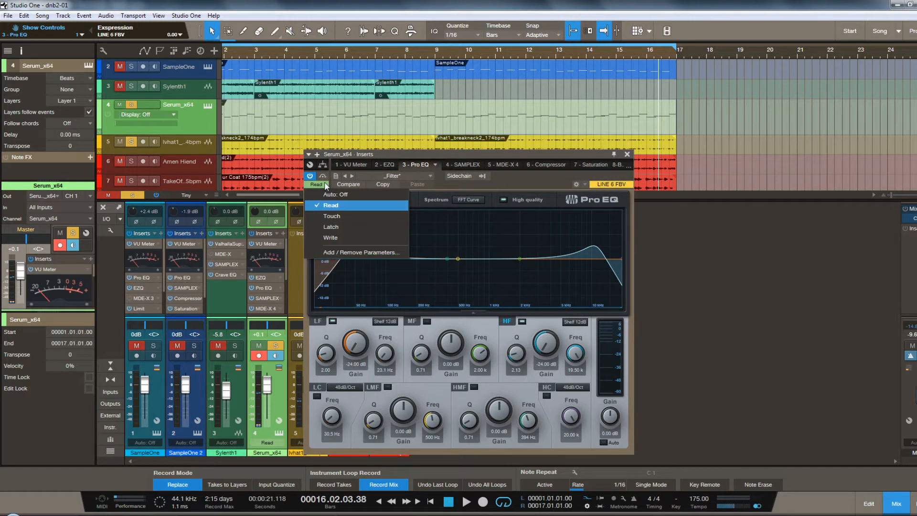
{"action": "left_click", "coordinate": [336, 227]}
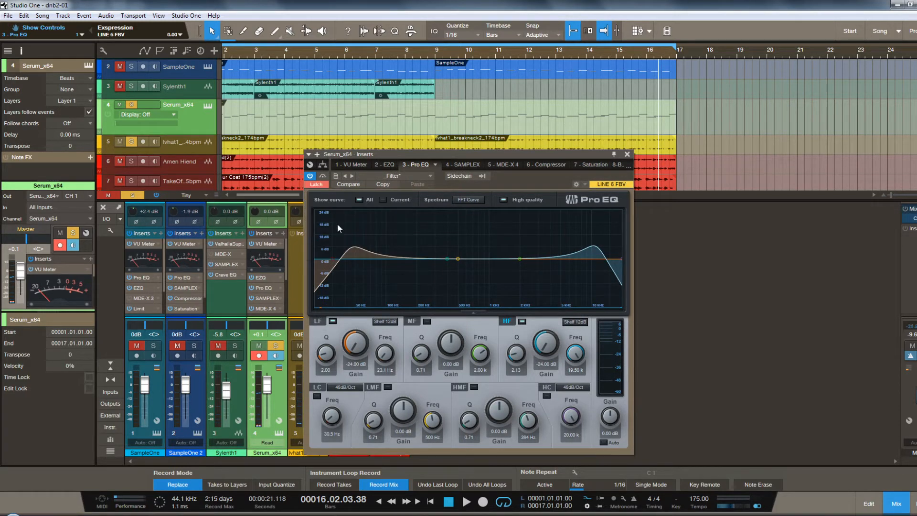
{"action": "left_click", "coordinate": [322, 185]}
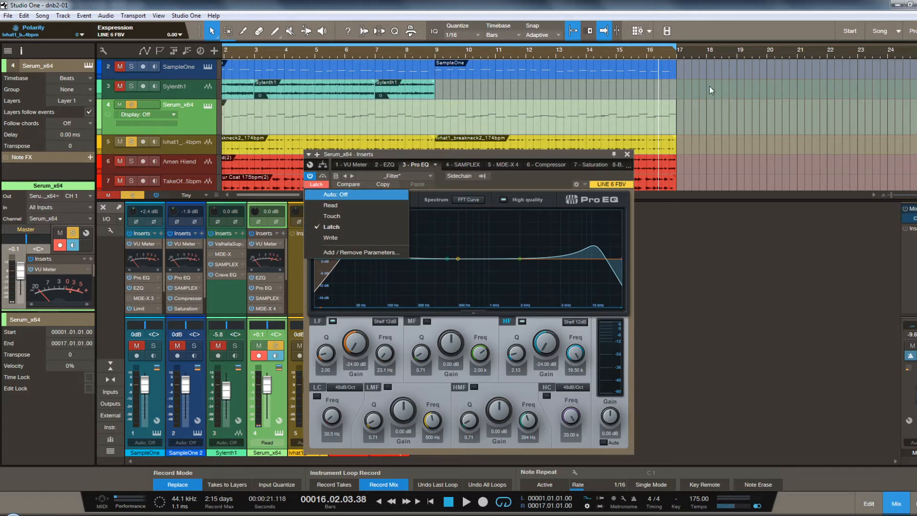
{"action": "left_click", "coordinate": [507, 508]}
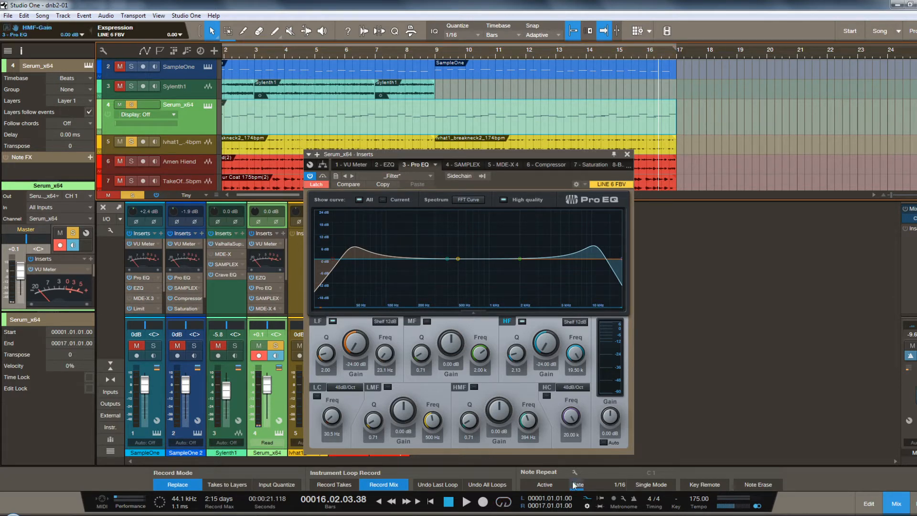
{"action": "left_click", "coordinate": [507, 507]}
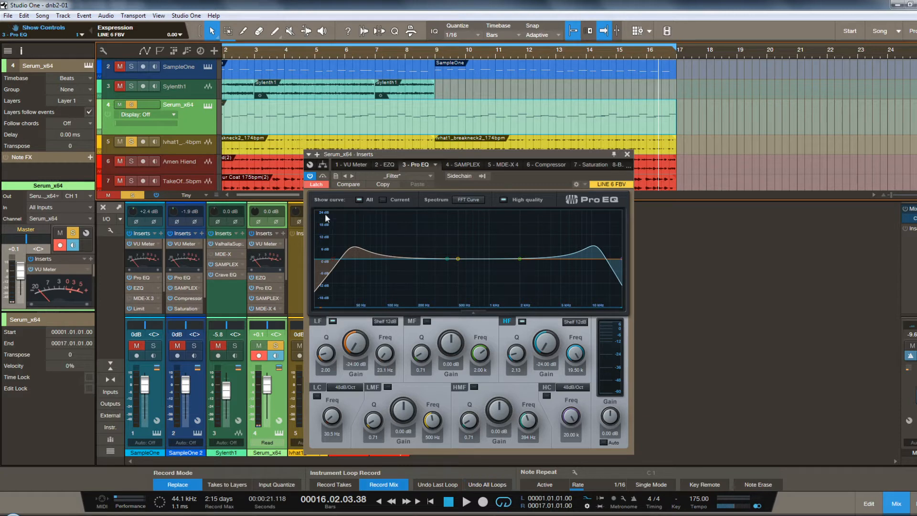
{"action": "left_click", "coordinate": [318, 184]}
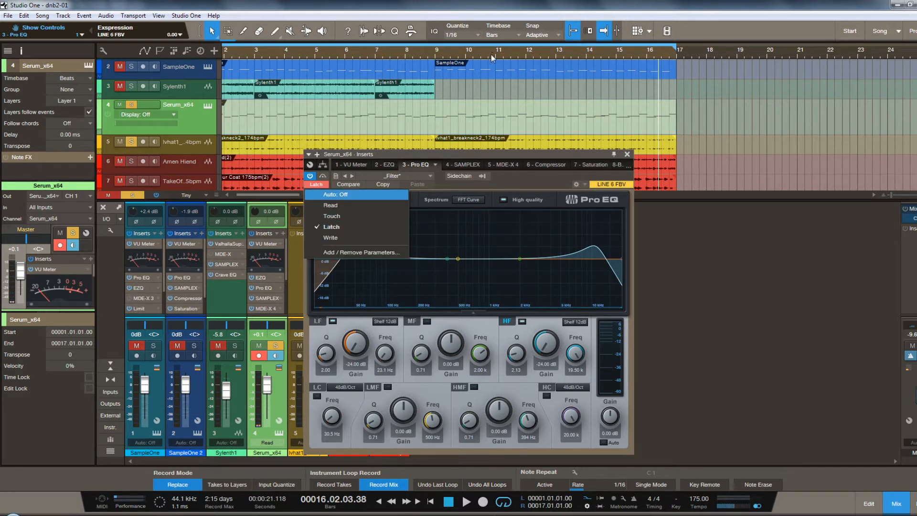
- Play from about bar 9 and record automation of the Pro EQ's HF frequency sweeping down to 437 Hz
{"action": "left_click", "coordinate": [434, 52]}
{"action": "double_click", "coordinate": [434, 52]}
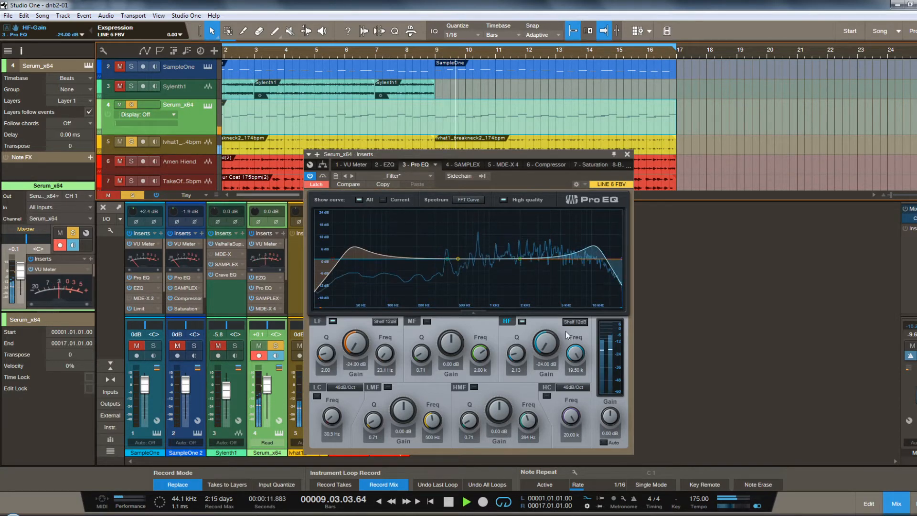
{"action": "left_click_drag", "start_coordinate": [575, 351], "coordinate": [580, 407]}
{"action": "key", "text": "space"}
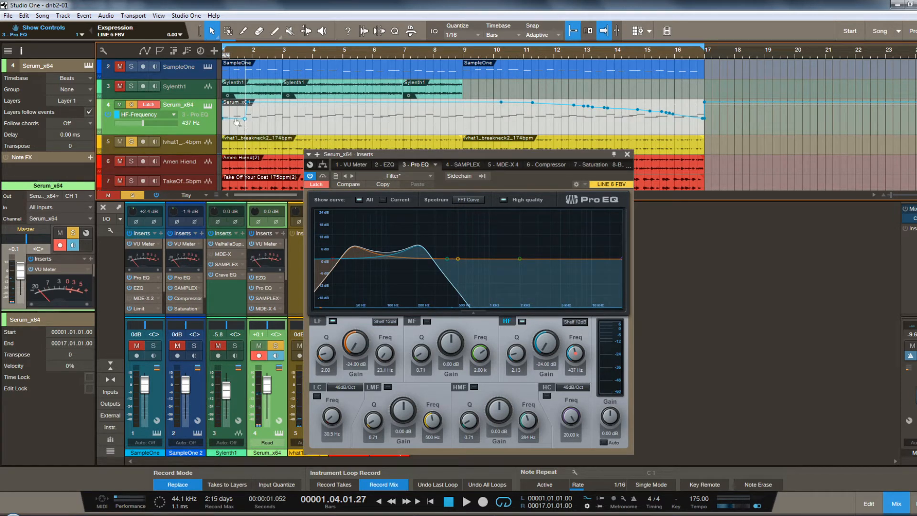
- Restore the HF-Frequency envelope to 19.50 kHz at the song's start and play through the clip's end with looping off
{"action": "left_click_drag", "start_coordinate": [237, 122], "coordinate": [224, 102]}
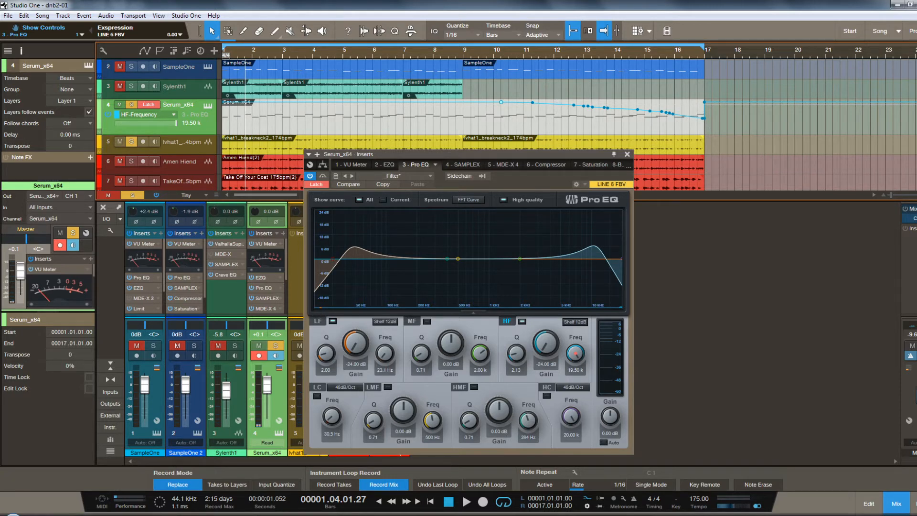
{"action": "left_click", "coordinate": [504, 501]}
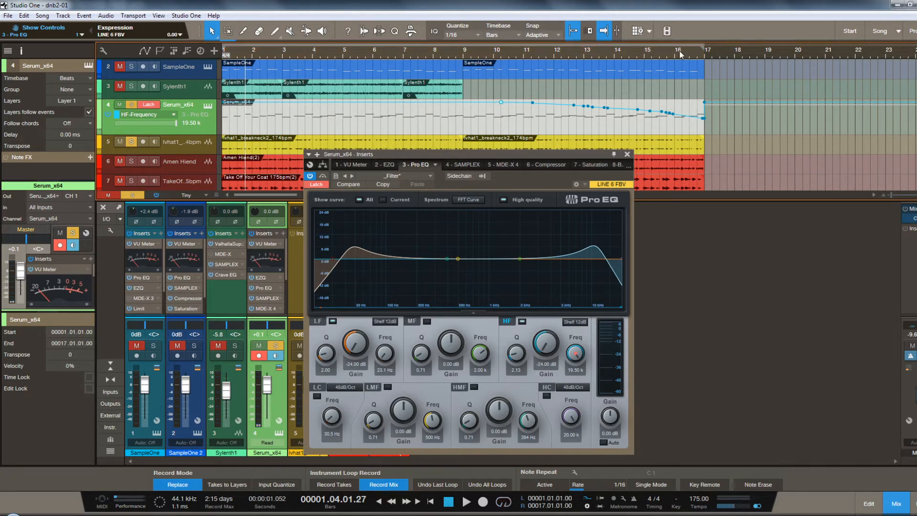
{"action": "left_click", "coordinate": [650, 53]}
{"action": "key", "text": "space"}
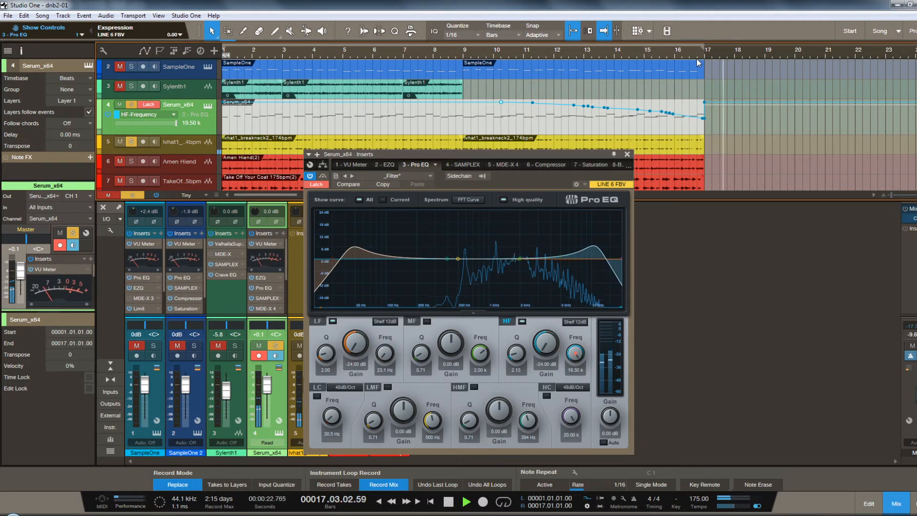
{"action": "key", "text": "space"}
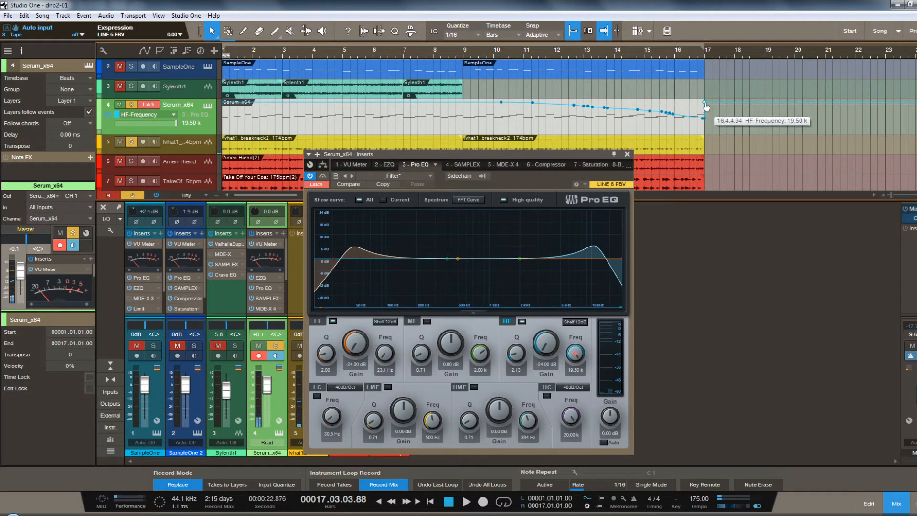
- Remove the HF-Frequency return point at the clip's end, lower the last point to 20.0 Hz and play the ending
{"action": "double_click", "coordinate": [704, 102]}
{"action": "left_click_drag", "start_coordinate": [704, 118], "coordinate": [706, 147]}
{"action": "left_click", "coordinate": [681, 50]}
{"action": "key", "text": "space"}
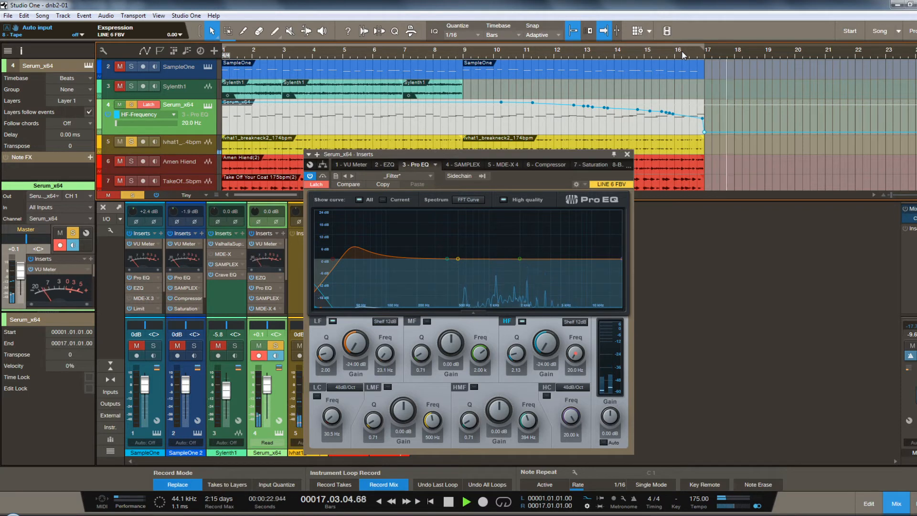
{"action": "key", "text": "space"}
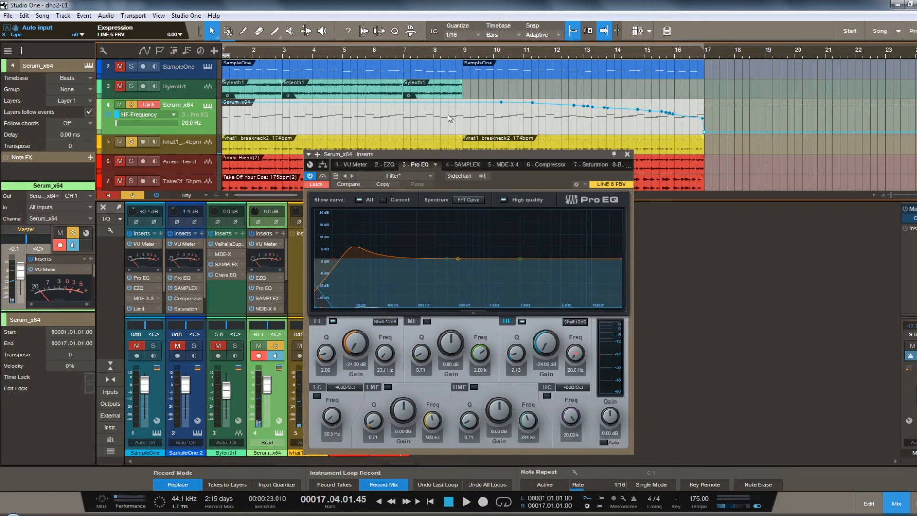
- Set the Pro EQ automation on the Serum_x64 track back to Read and shift the EQ window slightly
{"action": "left_click", "coordinate": [149, 104]}
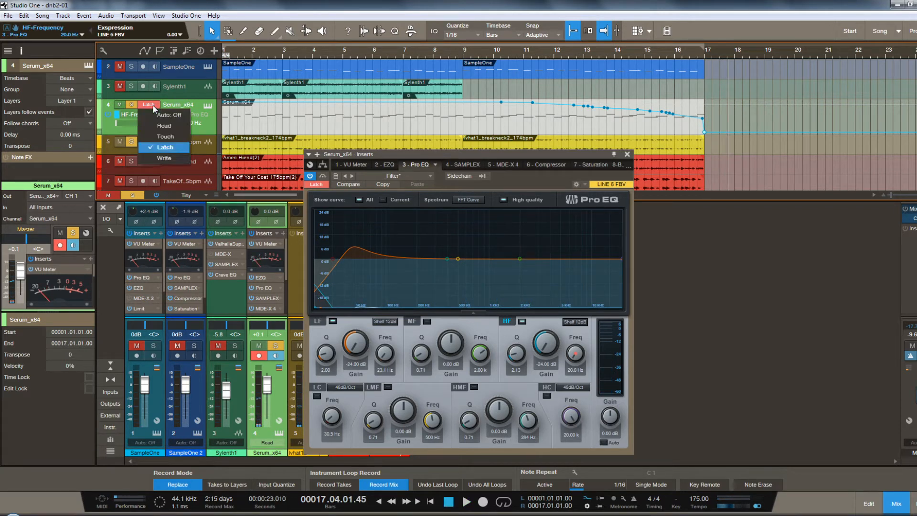
{"action": "left_click", "coordinate": [164, 125]}
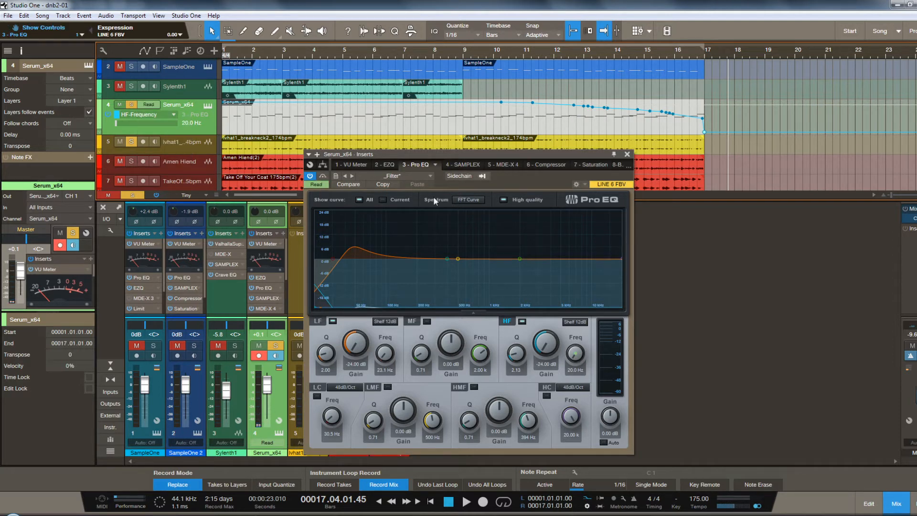
{"action": "left_click_drag", "start_coordinate": [483, 156], "coordinate": [463, 154]}
- Try a small MF gain boost, reset it to 0.00 dB and close the Pro EQ window
{"action": "left_click_drag", "start_coordinate": [430, 344], "coordinate": [429, 342]}
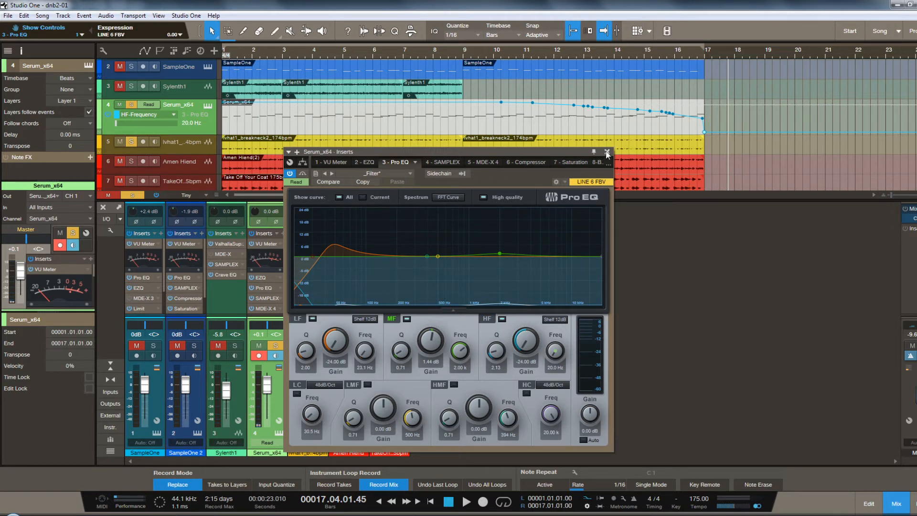
{"action": "double_click", "coordinate": [436, 343]}
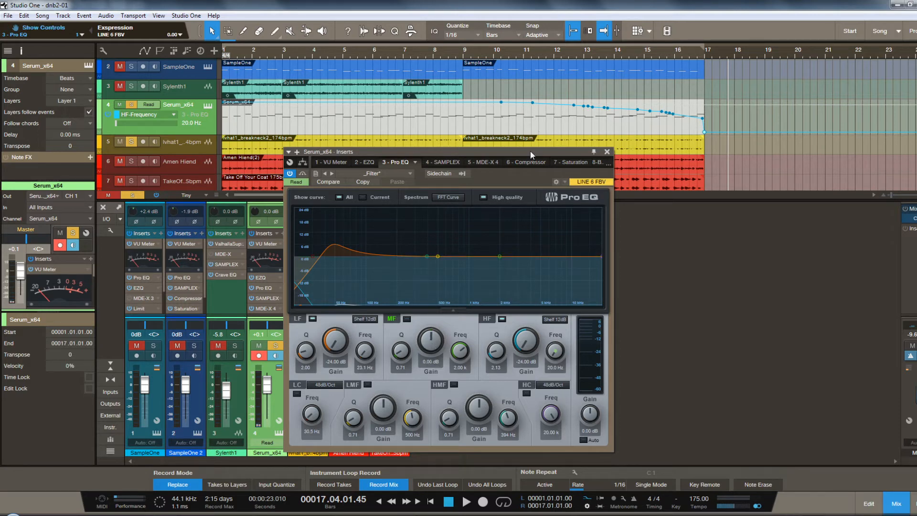
{"action": "left_click_drag", "start_coordinate": [530, 151], "coordinate": [545, 95]}
{"action": "left_click", "coordinate": [621, 95]}
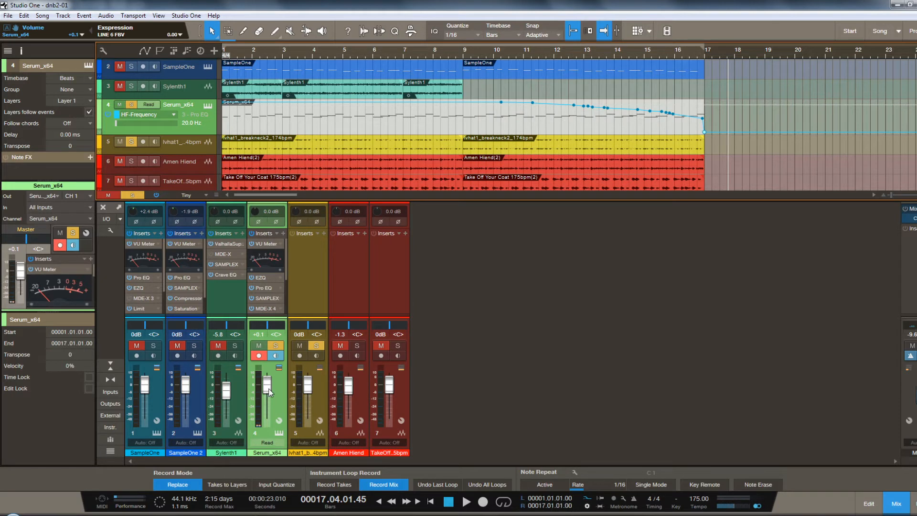
- Reset the Serum_x64 channel fader to 0 dB and set the channel's automation mode to Write
{"action": "mouse_move", "coordinate": [269, 388]}
{"action": "left_mouse_down"}
{"action": "mouse_move", "coordinate": [268, 419]}
{"action": "mouse_move", "coordinate": [269, 404]}
{"action": "left_mouse_up"}
{"action": "left_click", "coordinate": [267, 406], "text": "ctrl"}
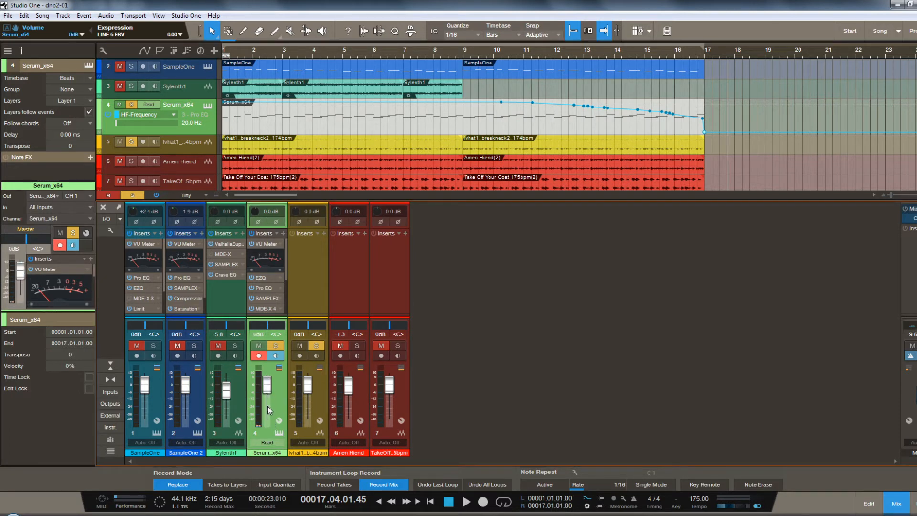
{"action": "left_click", "coordinate": [270, 443]}
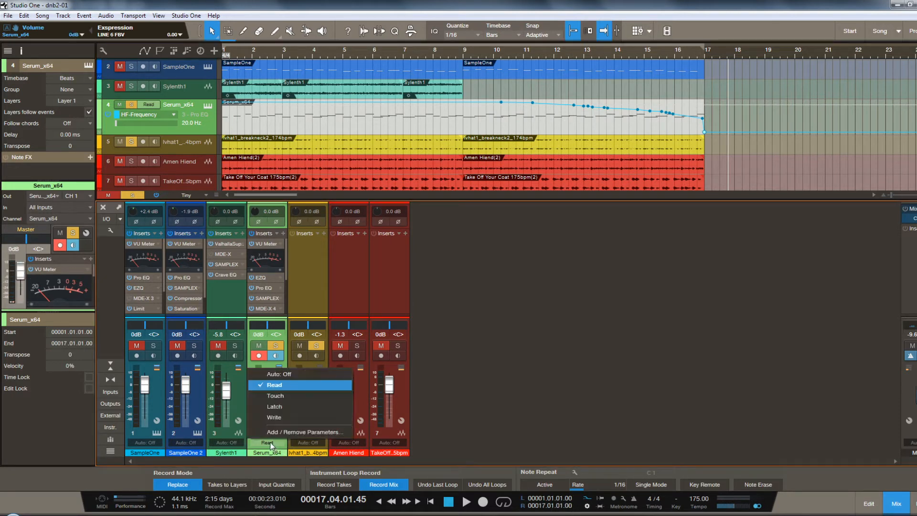
{"action": "left_click", "coordinate": [275, 418]}
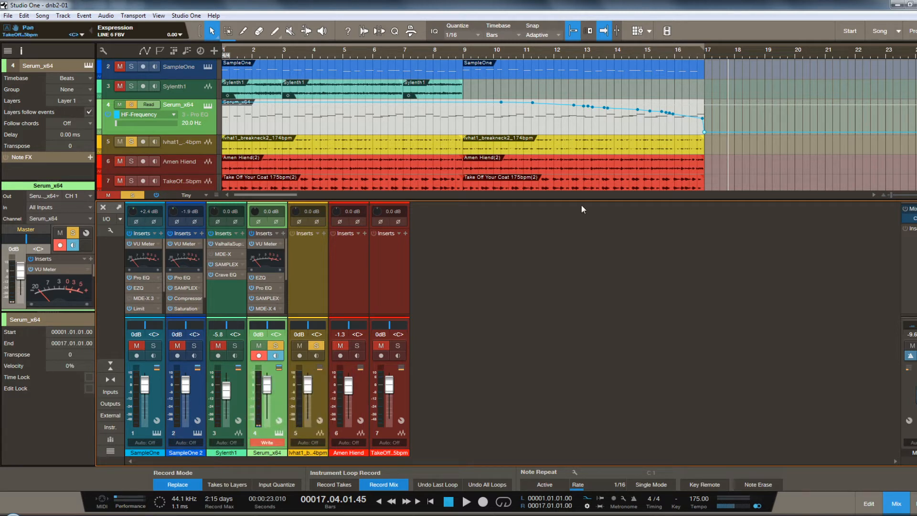
- Play from between bars 9 and 10 and record a Serum_x64 volume fade down to about -7.1 dB past the clip's end
{"action": "left_click", "coordinate": [486, 53]}
{"action": "key", "text": "space"}
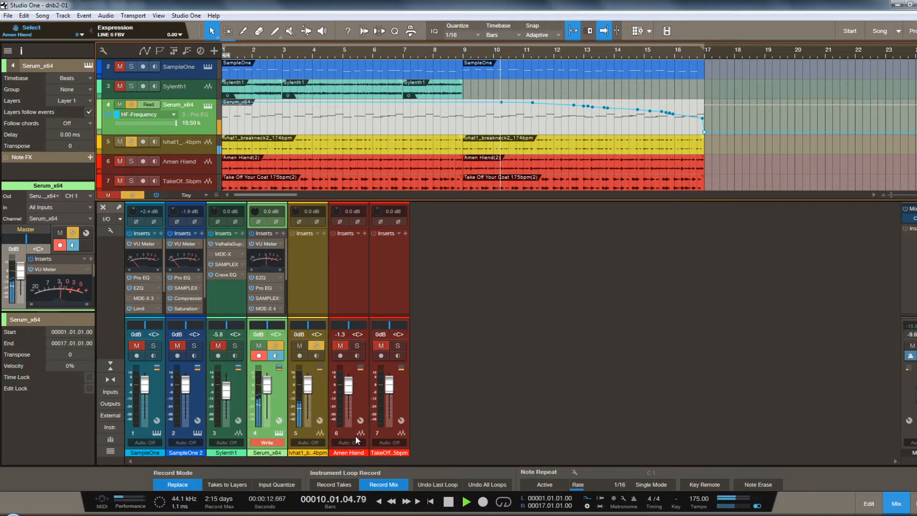
{"action": "left_click_drag", "start_coordinate": [268, 385], "coordinate": [291, 515]}
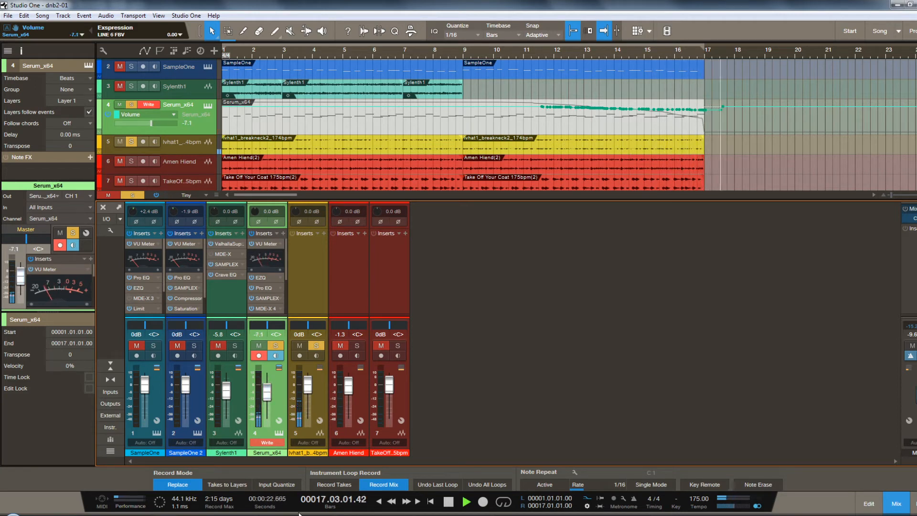
{"action": "key", "text": "space"}
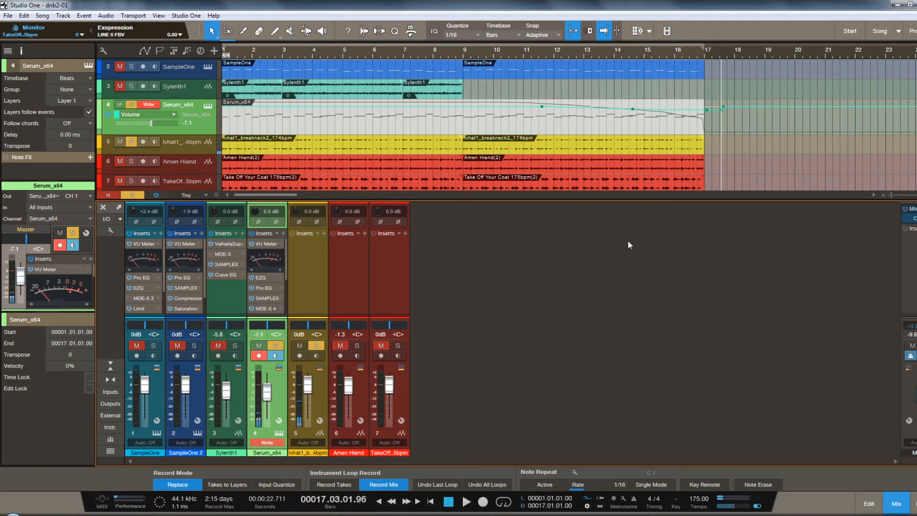
- Reshape the end of the Serum_x64 volume envelope into a curve falling to -∞ at bar 17 and play the ending
{"action": "left_click", "coordinate": [723, 107]}
{"action": "key", "text": "Delete"}
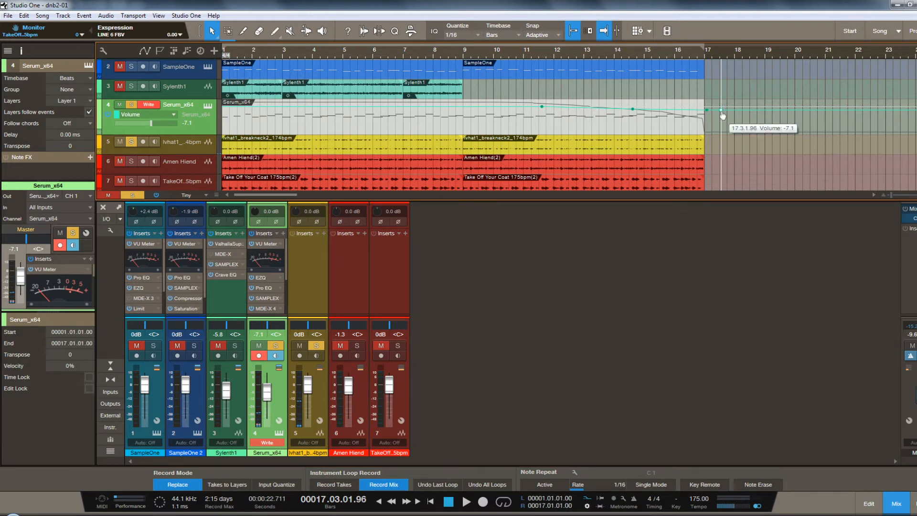
{"action": "left_click_drag", "start_coordinate": [722, 114], "coordinate": [705, 143]}
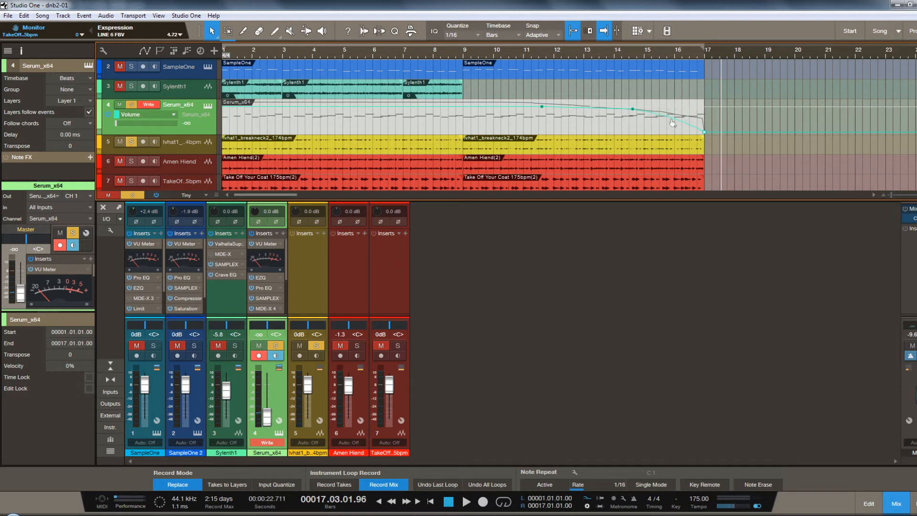
{"action": "left_click_drag", "start_coordinate": [668, 132], "coordinate": [672, 118]}
{"action": "left_click", "coordinate": [663, 53]}
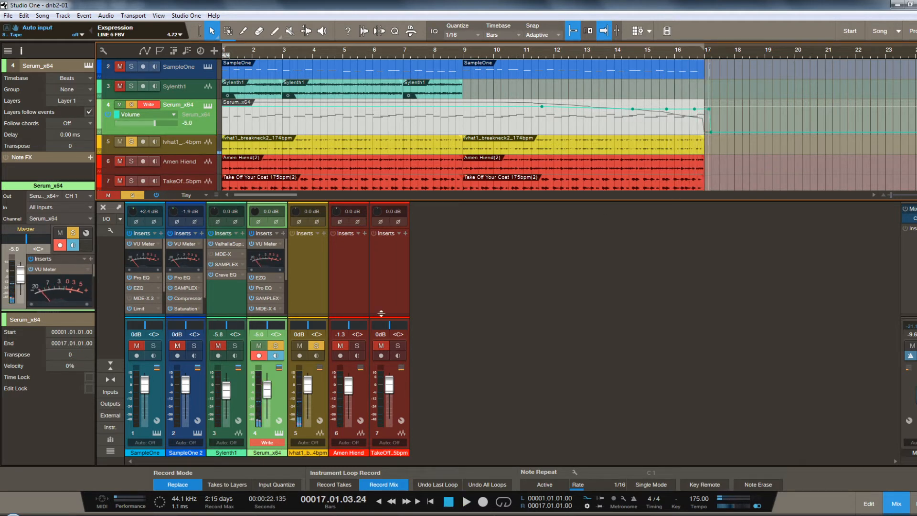
- Set the Serum_x64 channel's automation mode to Latch and play from just before bar 12
{"action": "left_click", "coordinate": [268, 444]}
{"action": "left_click", "coordinate": [282, 410]}
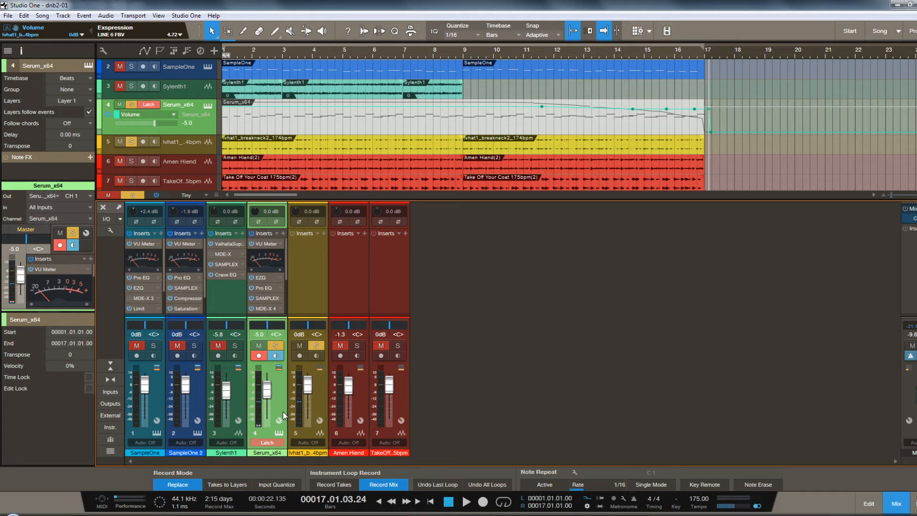
{"action": "left_click", "coordinate": [551, 52]}
{"action": "key", "text": "space"}
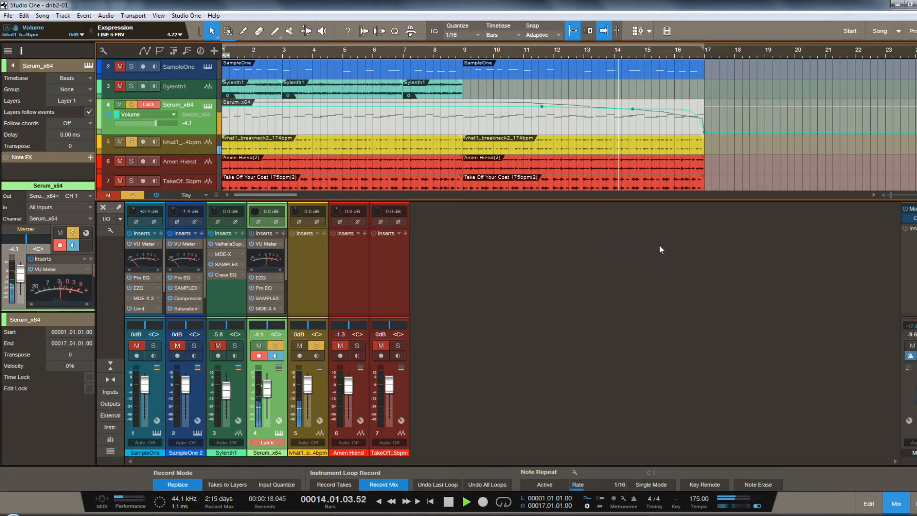
- Play the remainder of the Serum_x64 volume fade in Latch mode through to the clip's end at bar 17
{"action": "key", "text": "space"}
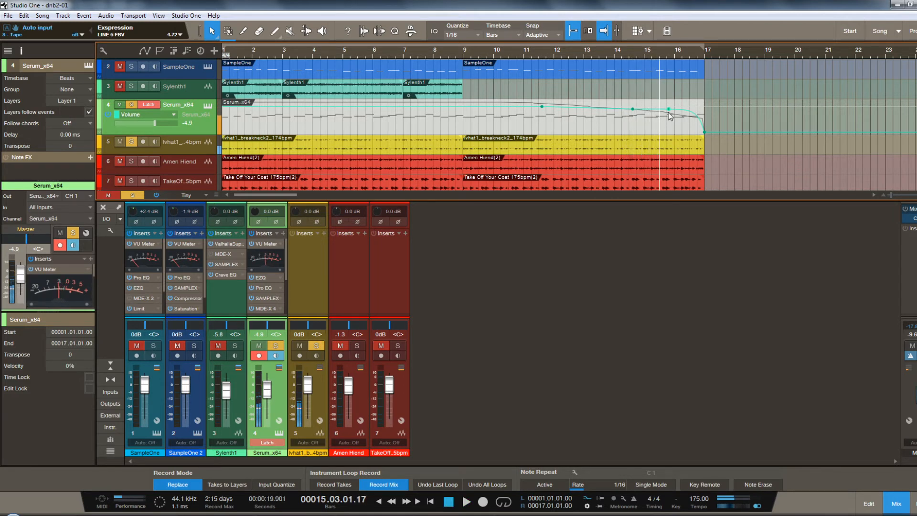
{"action": "key", "text": "space"}
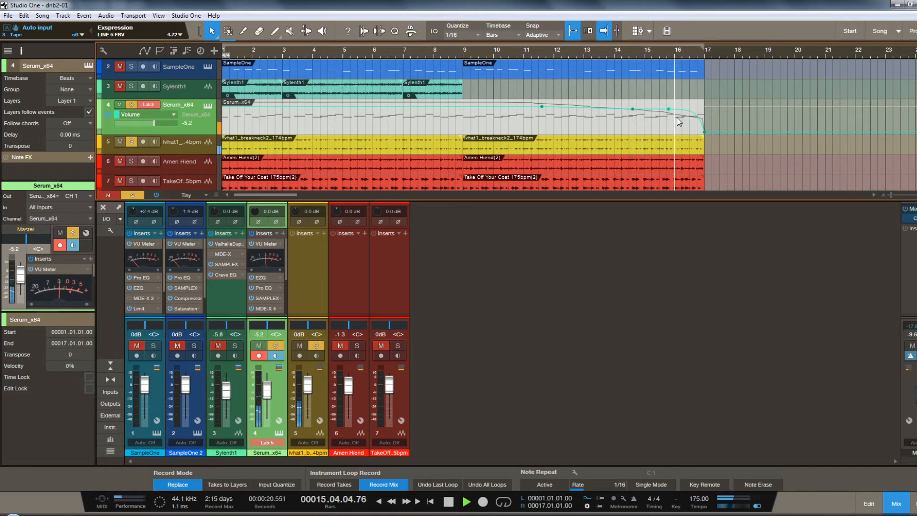
{"action": "key", "text": "space"}
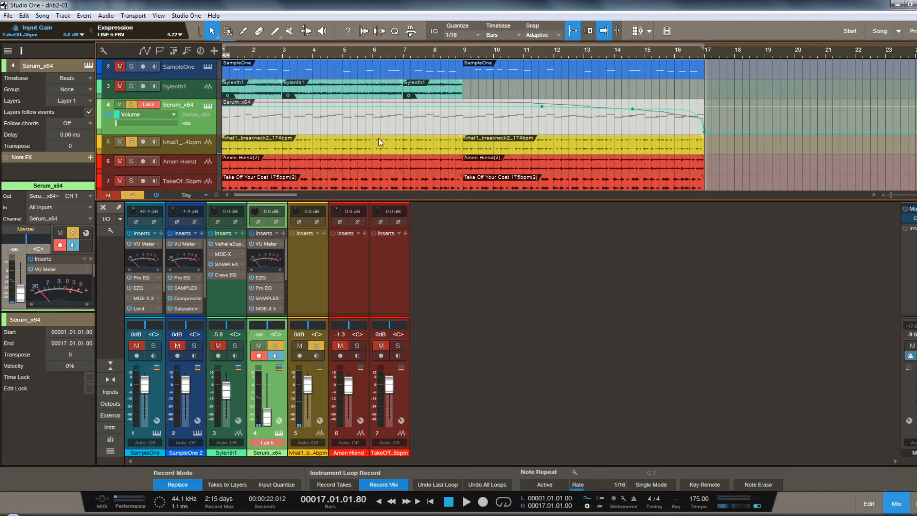
- Try recording Latch volume dips on Serum_x64 down to about -29.4 dB, playing from mid-bar 10, and undo the recorded moves
{"action": "left_click", "coordinate": [512, 55]}
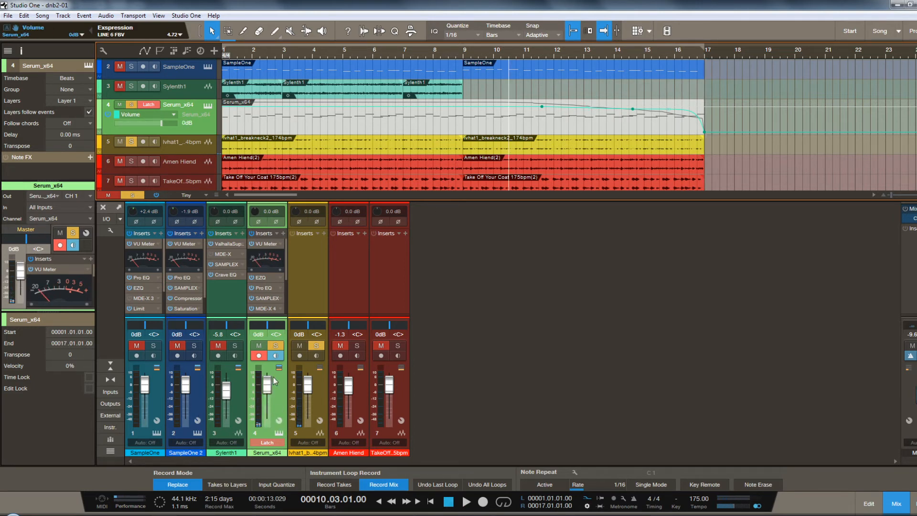
{"action": "key", "text": "space"}
{"action": "left_click_drag", "start_coordinate": [268, 384], "coordinate": [280, 409]}
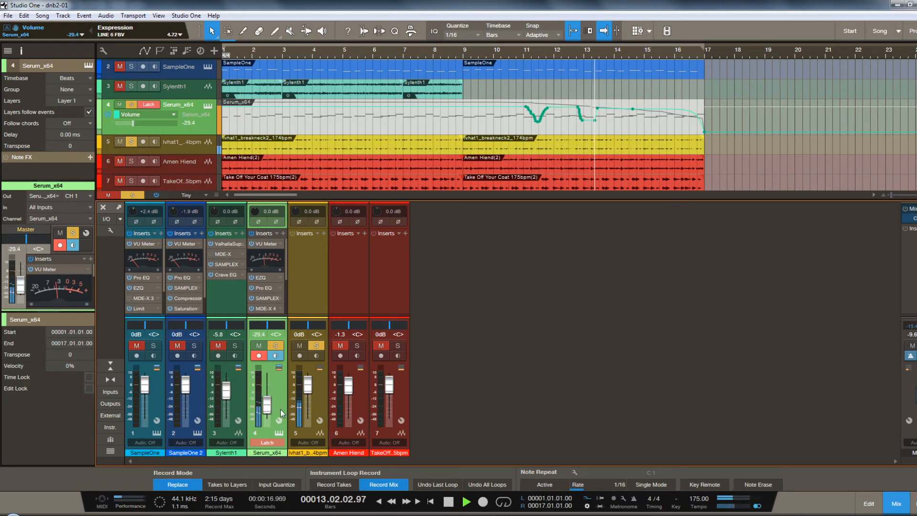
{"action": "key", "text": "space"}
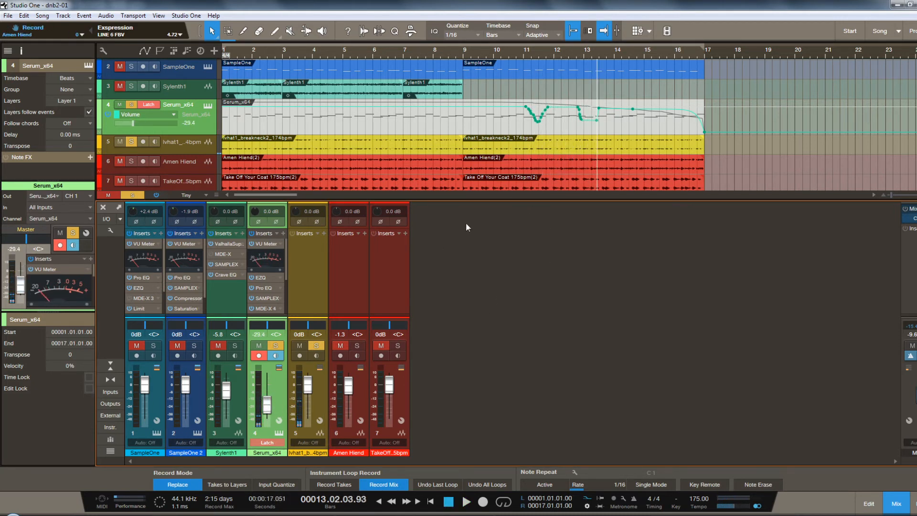
{"action": "key", "text": "space"}
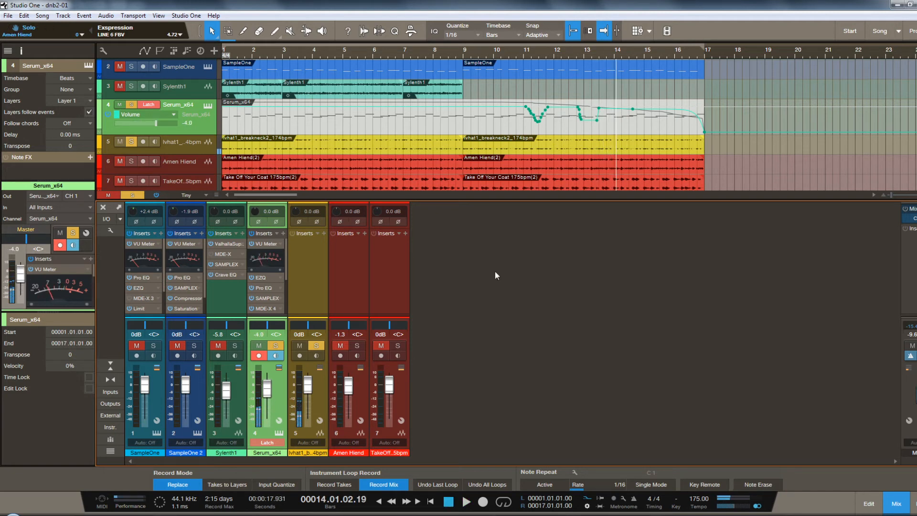
{"action": "key", "text": "ctrl+z"}
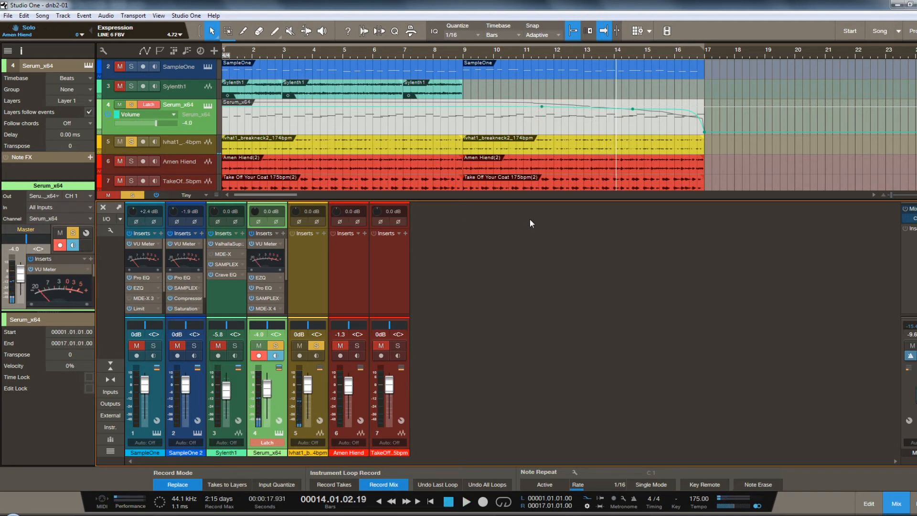
- Set the Serum_x64 channel's automation mode to Touch and record a brief volume dip during bar 12, playing from mid-bar 11
{"action": "left_click", "coordinate": [273, 443]}
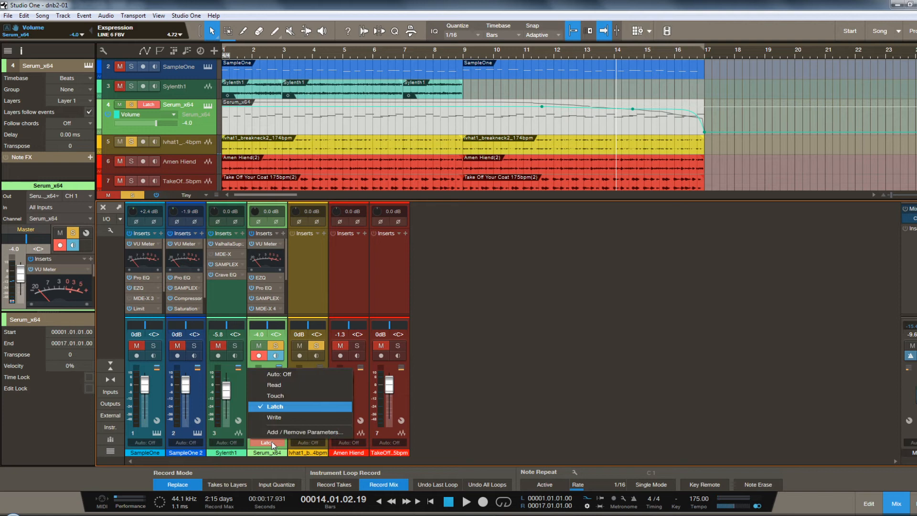
{"action": "left_click", "coordinate": [282, 397]}
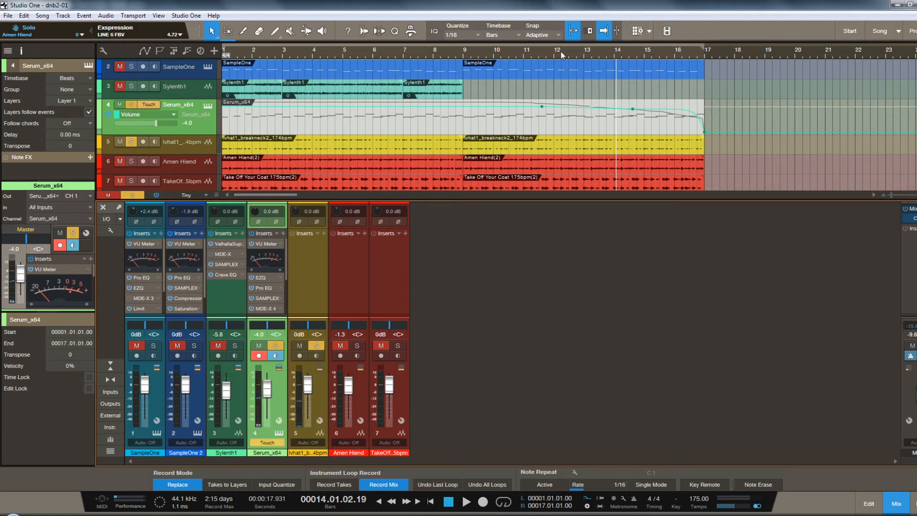
{"action": "left_click", "coordinate": [540, 56]}
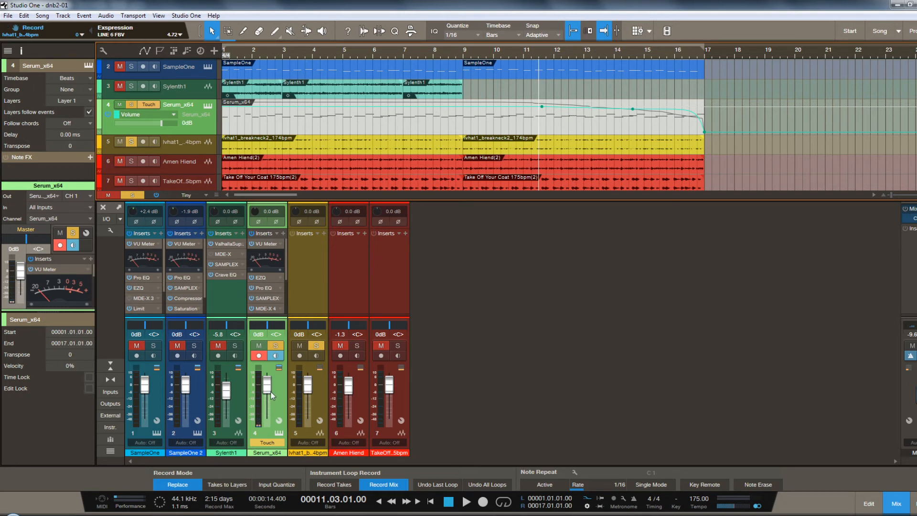
{"action": "key", "text": "space"}
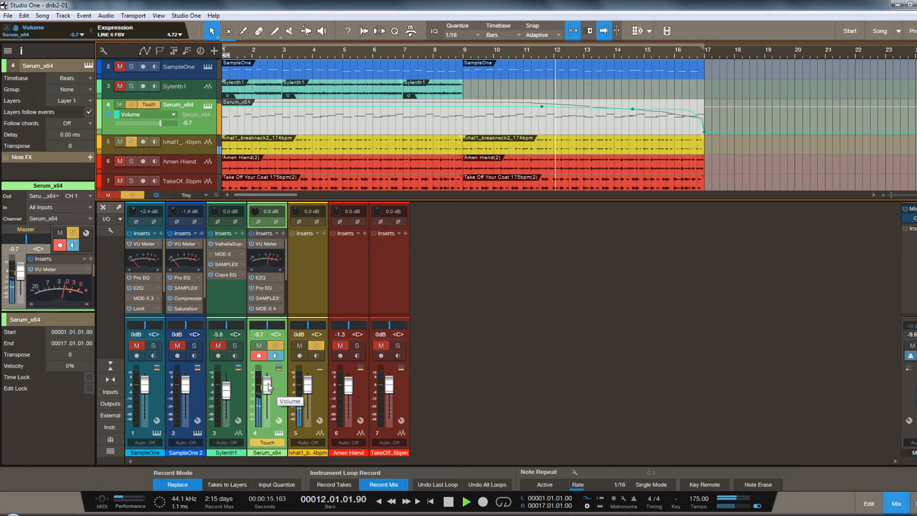
{"action": "left_click_drag", "start_coordinate": [268, 385], "coordinate": [273, 402]}
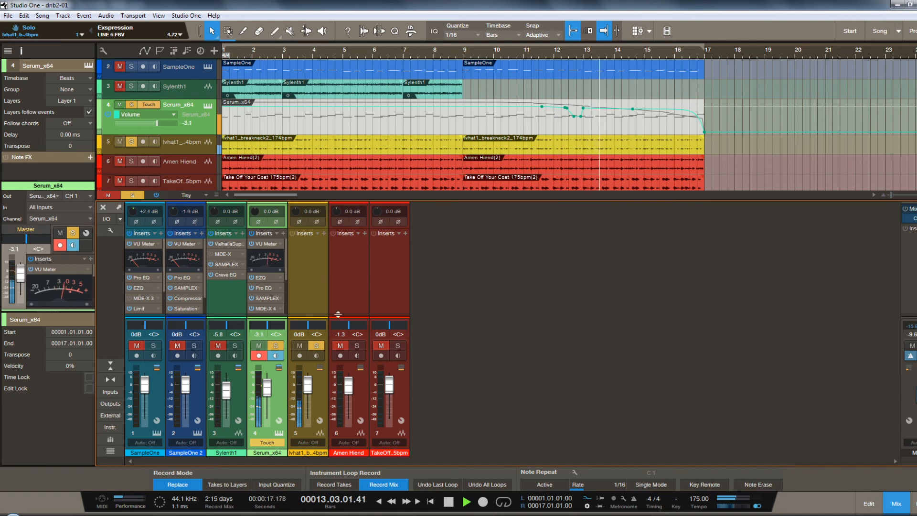
{"action": "key", "text": "space"}
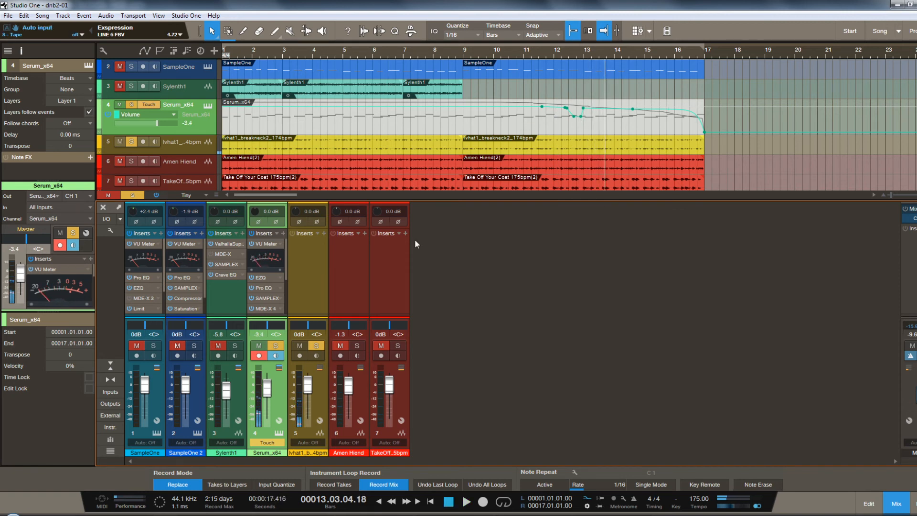
- Set the Serum_x64 channel's automation mode to Read and undo the recorded volume dip
{"action": "left_click", "coordinate": [277, 443]}
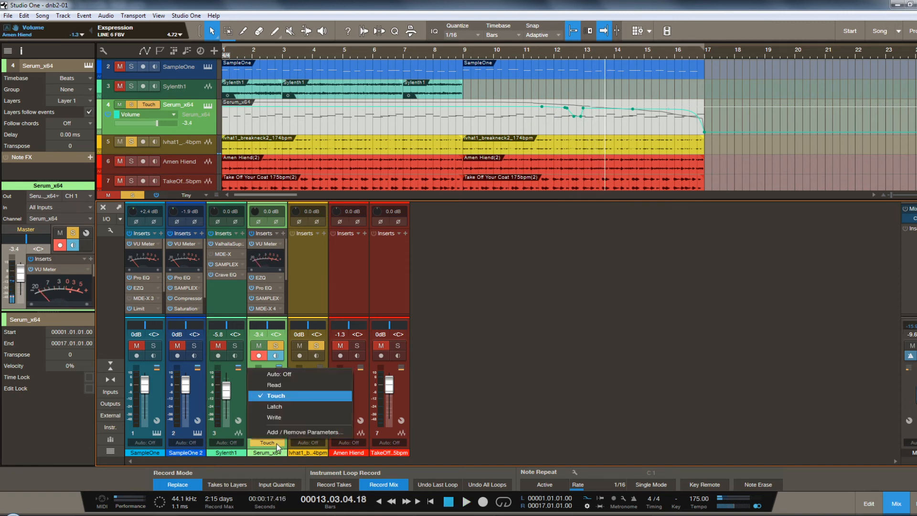
{"action": "left_click", "coordinate": [286, 386]}
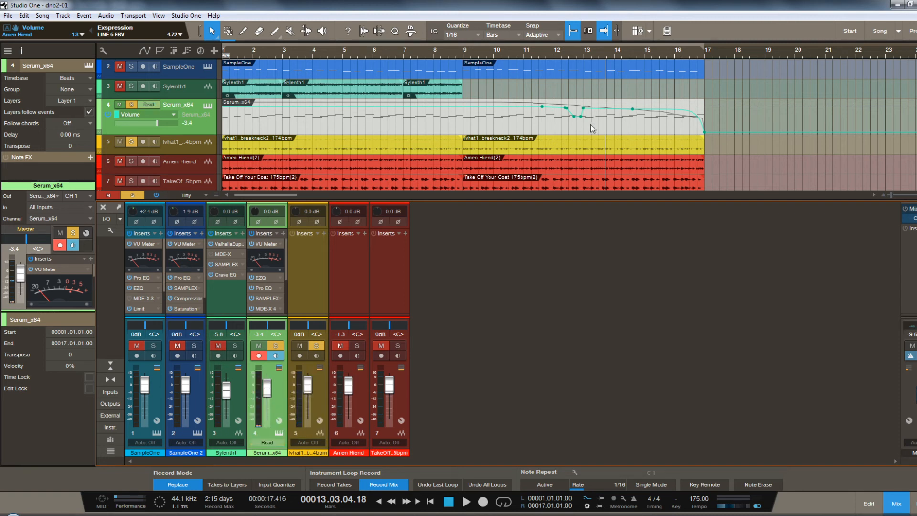
{"action": "key", "text": "ctrl+z"}
- Play the Serum_x64 volume automation in Read mode from about bar 11 to just before bar 14
{"action": "left_click", "coordinate": [524, 55]}
{"action": "key", "text": "space"}
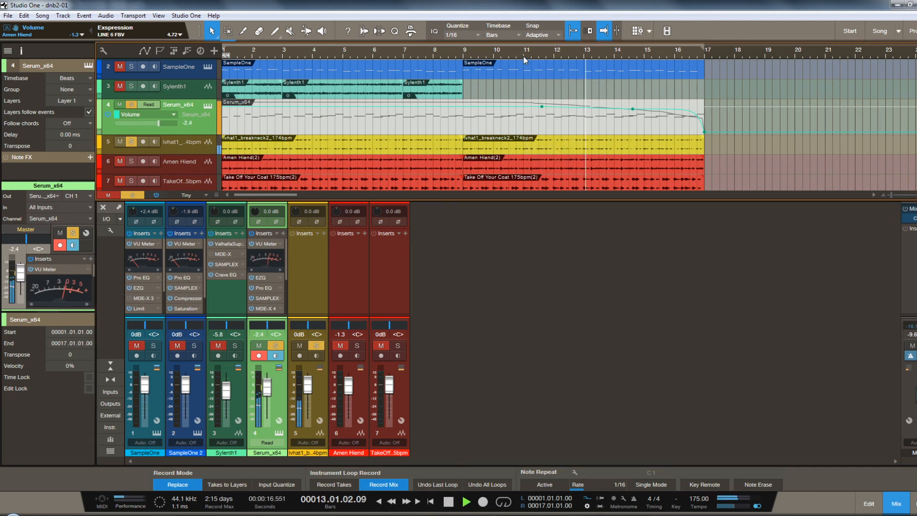
{"action": "key", "text": "space"}
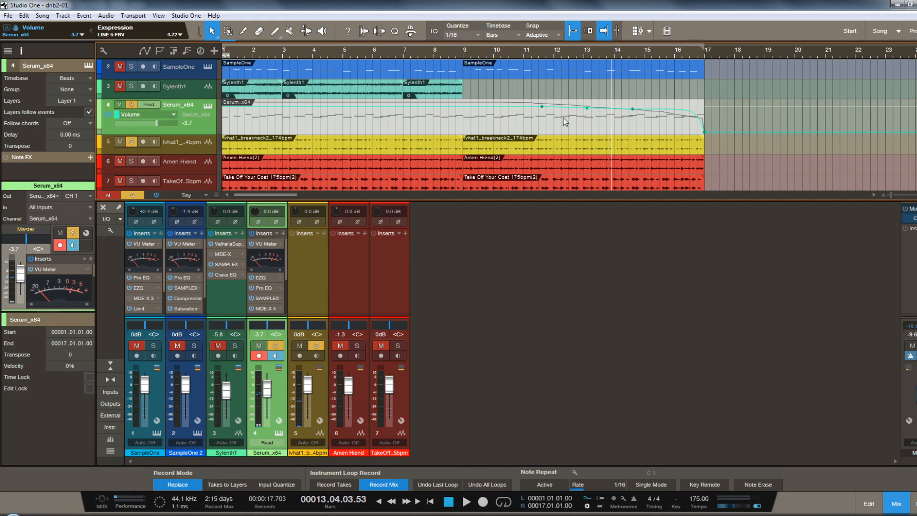
- Examine the Serum_x64 HF-Frequency and Volume envelopes in turn on the track, and briefly expand them as separate automation lanes
{"action": "left_click", "coordinate": [173, 115]}
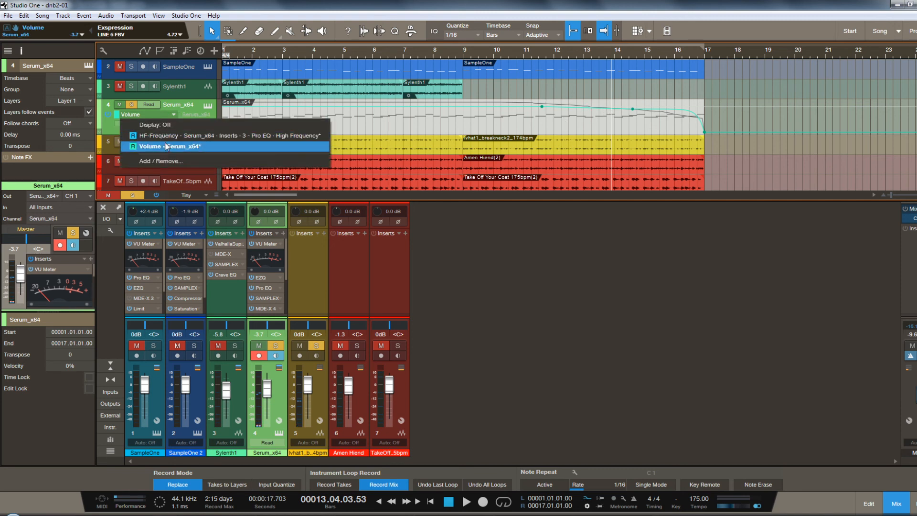
{"action": "left_click", "coordinate": [171, 136]}
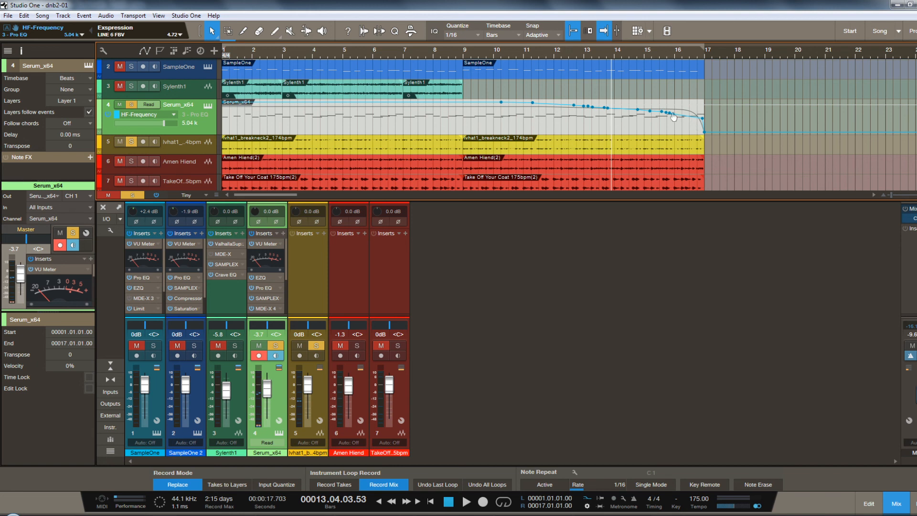
{"action": "left_click", "coordinate": [173, 115]}
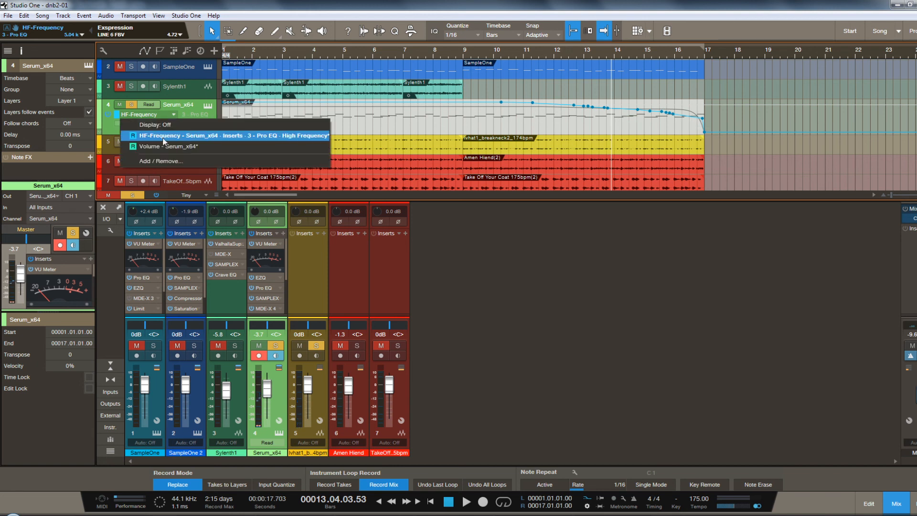
{"action": "left_click", "coordinate": [162, 145]}
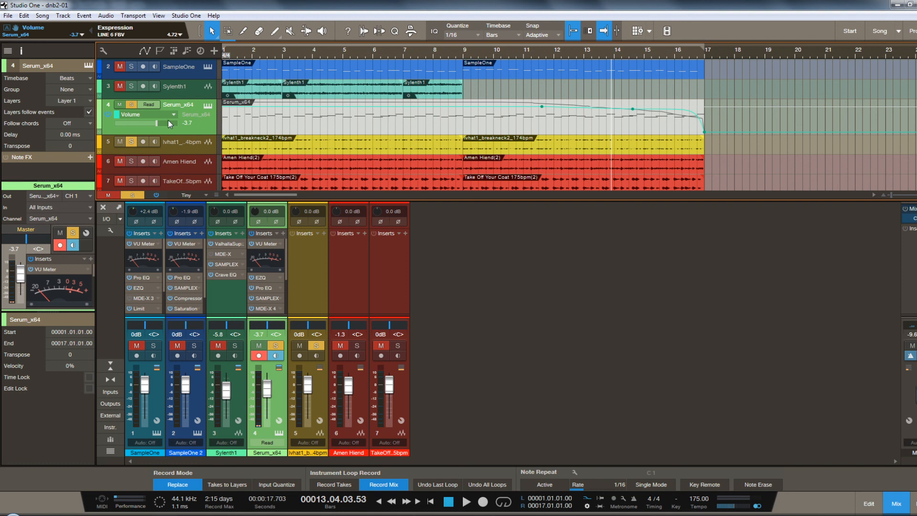
{"action": "left_click", "coordinate": [99, 134]}
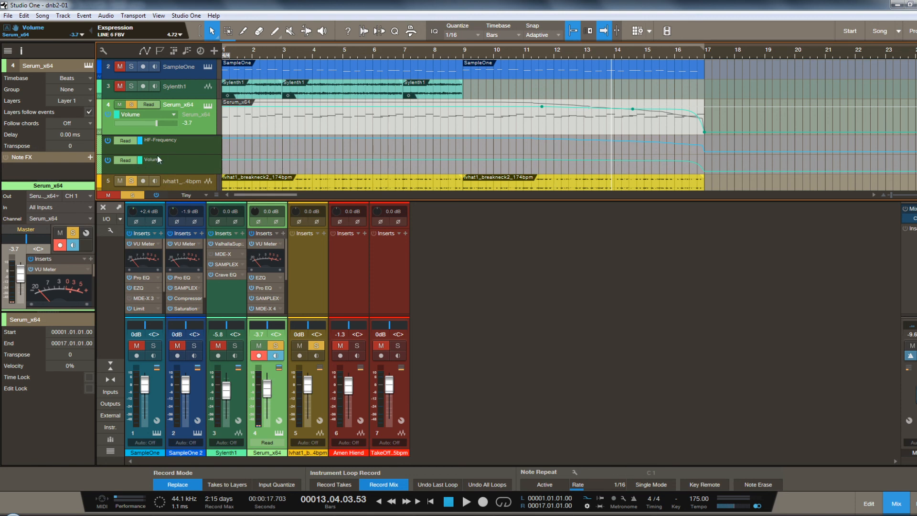
{"action": "left_click", "coordinate": [100, 135]}
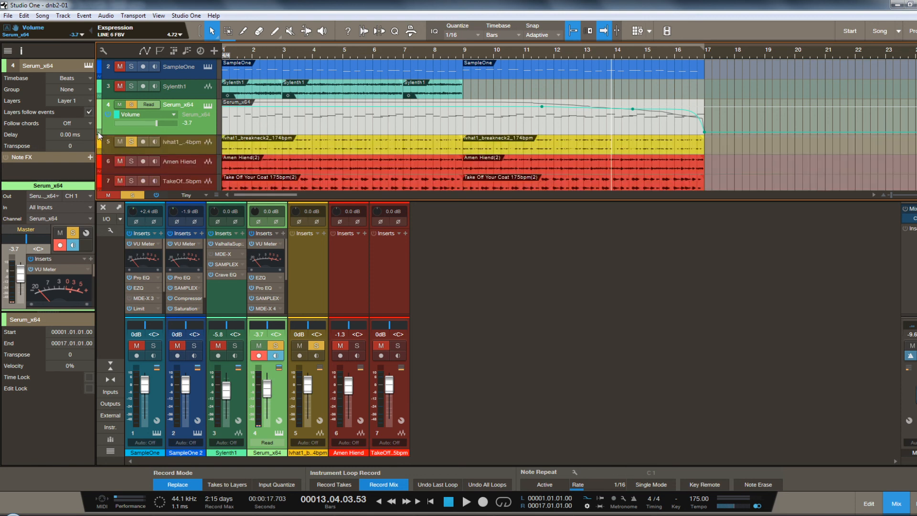